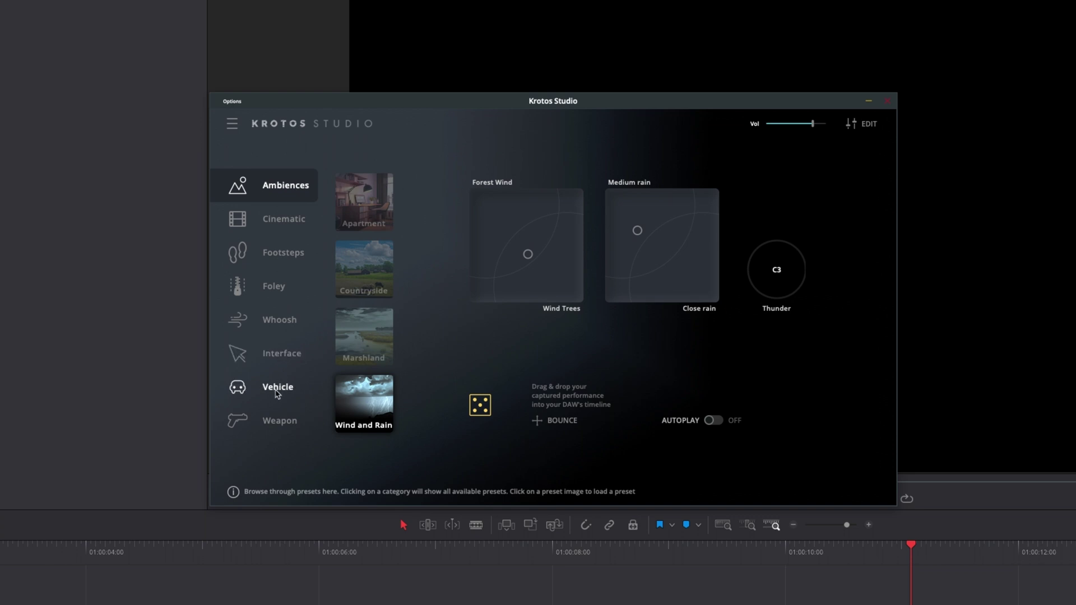
Show the Footsteps category listing the Boots, Heels and Sneakers presets.
left_click(277, 254)
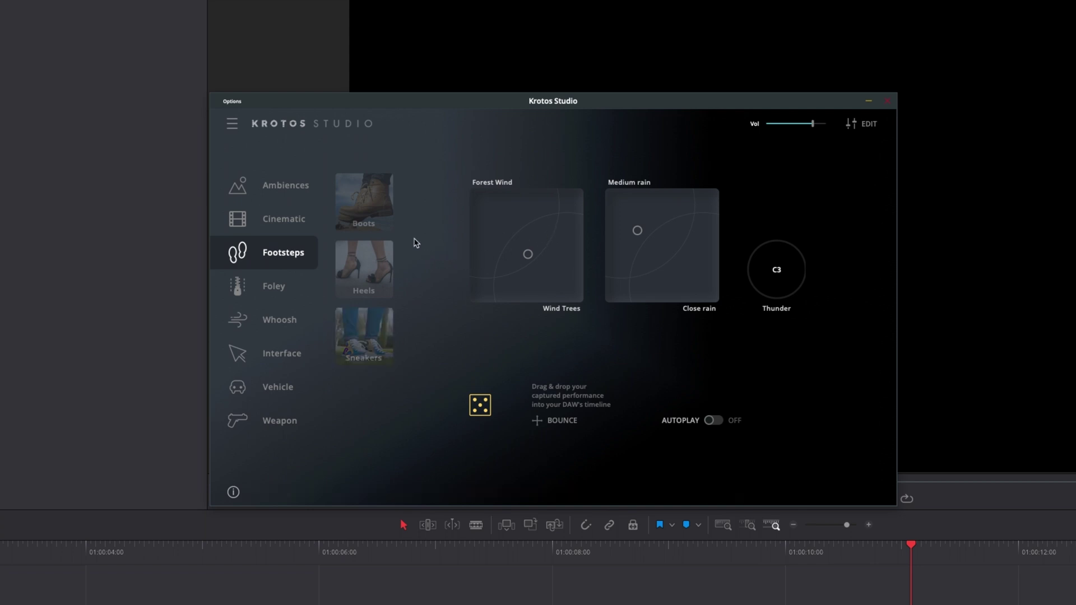
Load the Boots footsteps preset with its Scuff and Stop sounds.
left_click(377, 202)
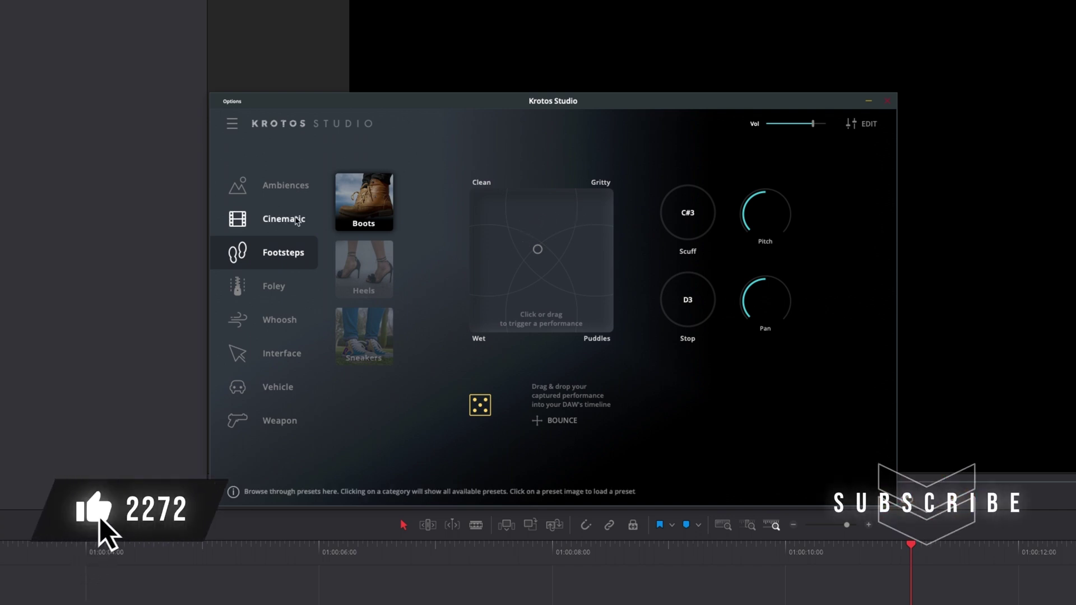
Load the Eerie Scene preset from the Cinematic category.
left_click(296, 223)
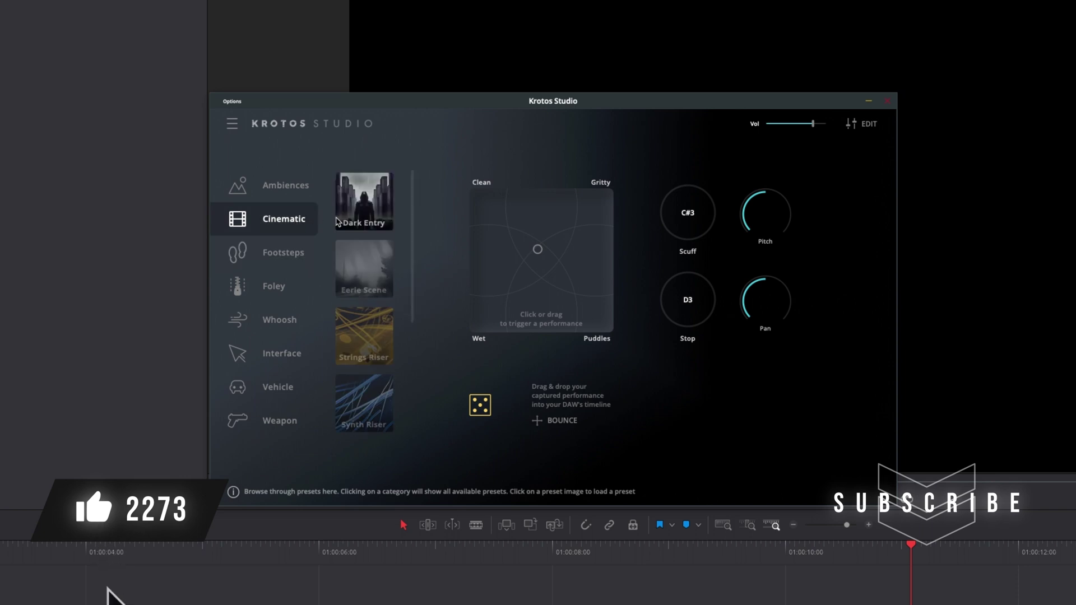
left_click(356, 272)
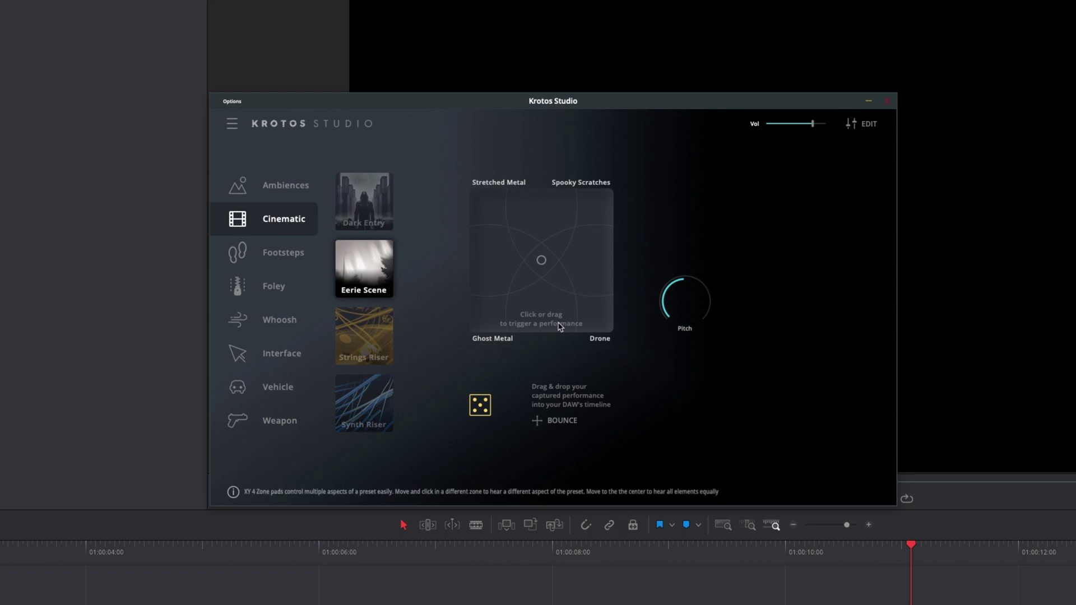
Nudge the Pitch knob up then slightly back, and centre the XY pad blend.
mouse_move(685, 300)
mouse_move(682, 312)
left_mouse_down()
mouse_move(686, 284)
mouse_move(886, 293)
left_mouse_up()
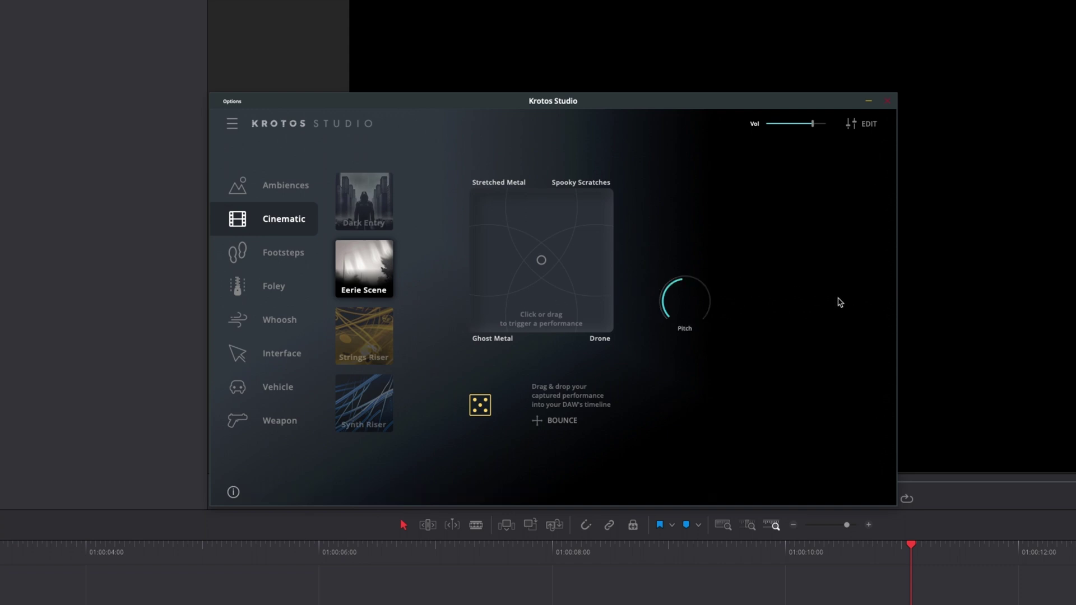
left_click_drag(684, 293, 586, 312)
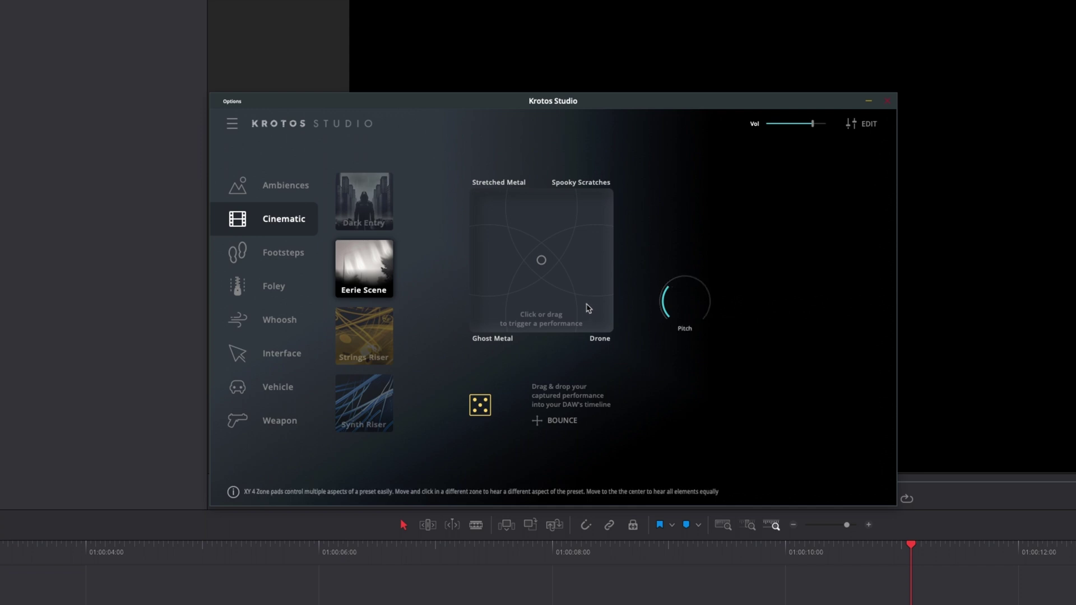
left_click(543, 262)
Capture a performance sweeping the Eerie Scene sound from centre toward Drone.
left_click(541, 261)
left_click_drag(542, 261, 595, 315)
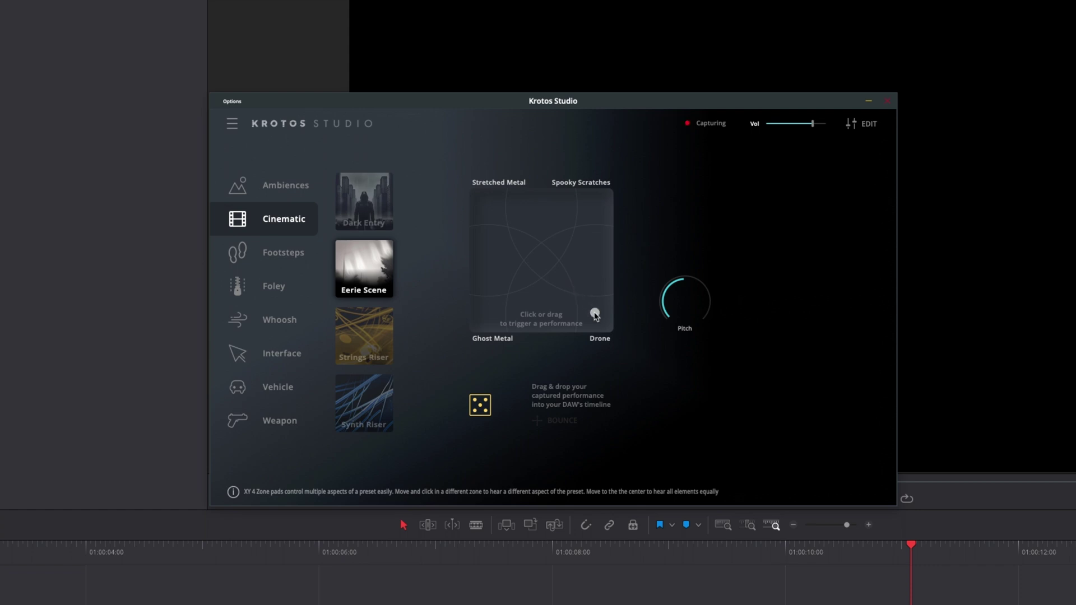
left_click(699, 129)
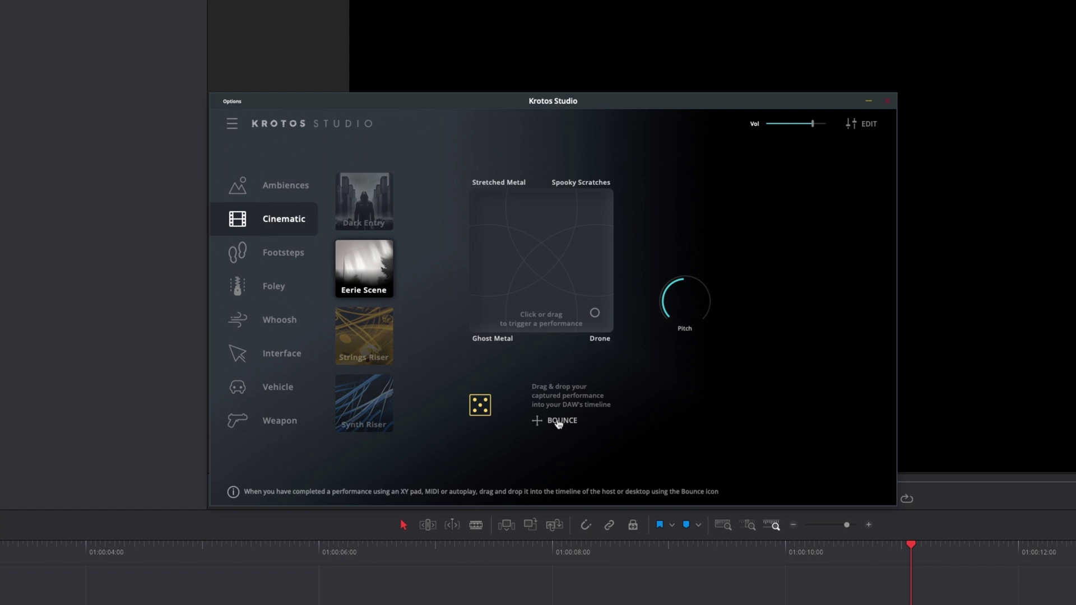
Bounce the captured performance onto track A2 of the DaVinci Resolve timeline.
left_click_drag(556, 423, 669, 541)
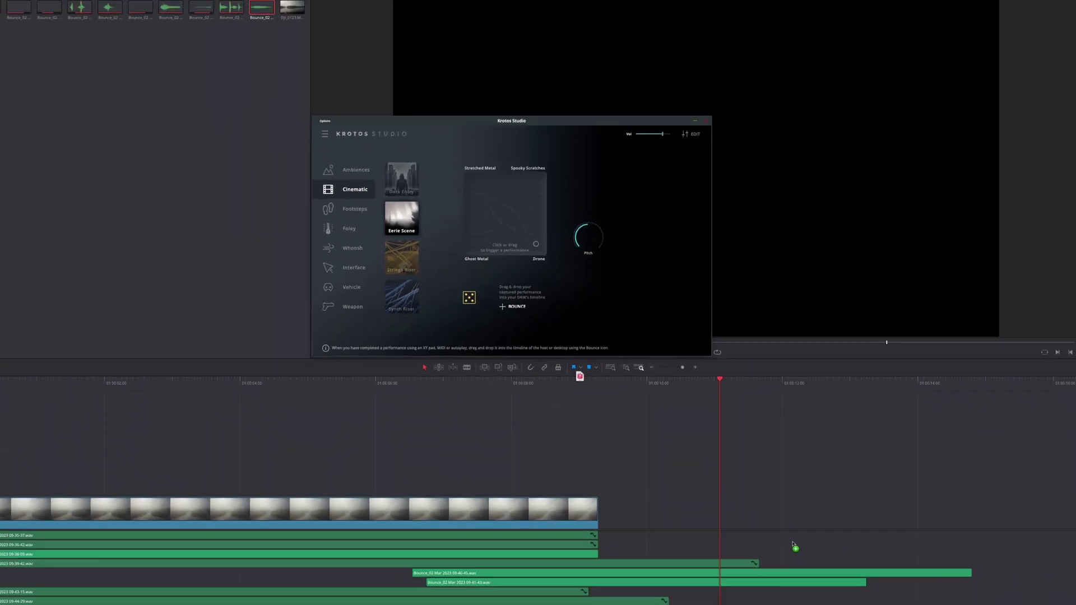
left_click_drag(794, 548, 728, 467)
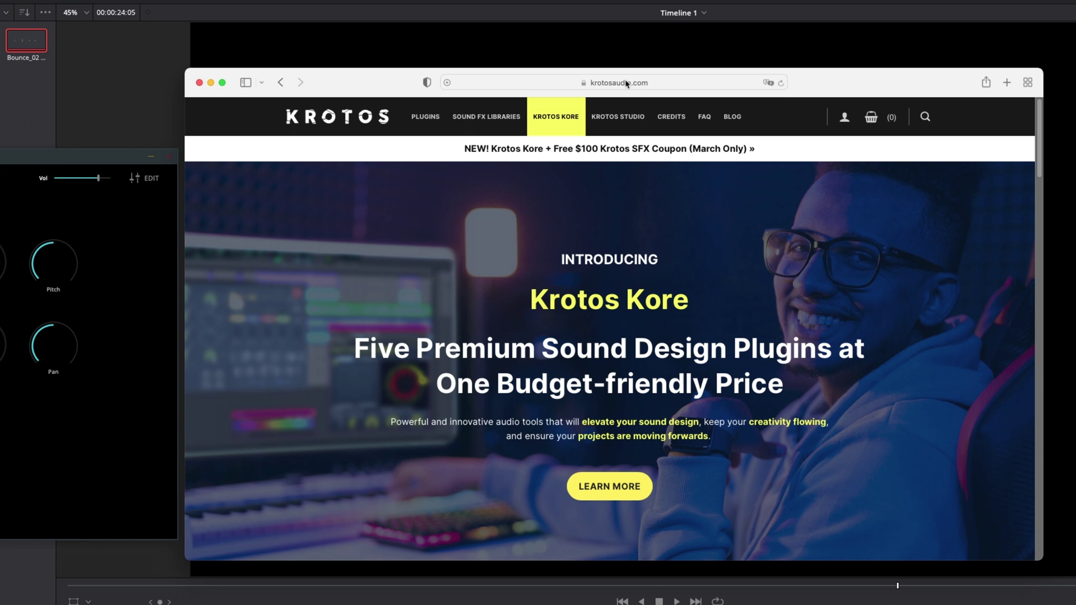
mouse_move(618, 117)
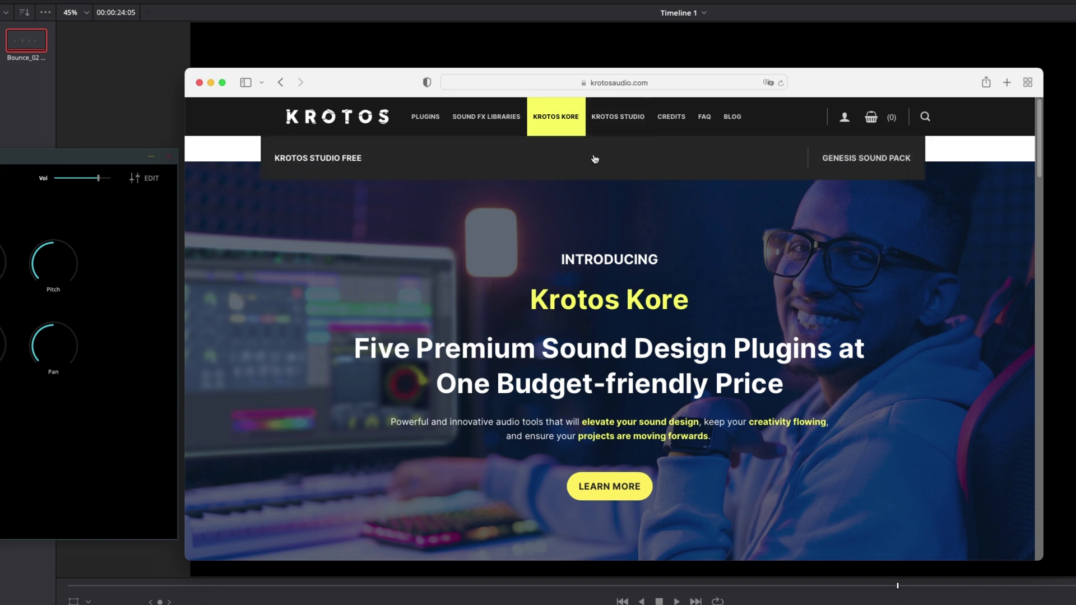
Go to the Krotos Studio product page from the site navigation.
left_click(615, 121)
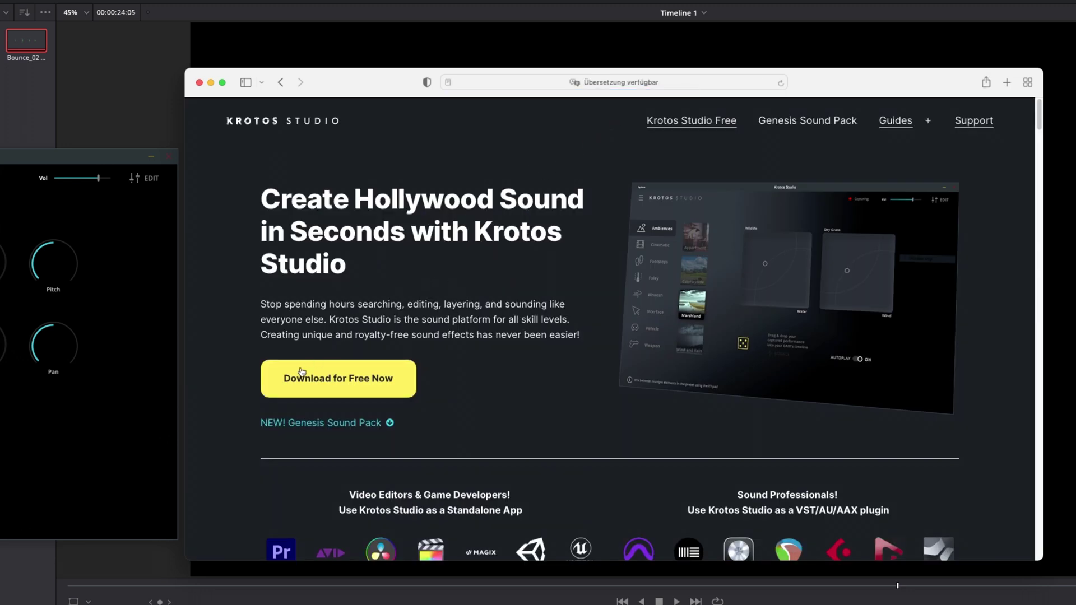
scroll(376, 374, "down", 1)
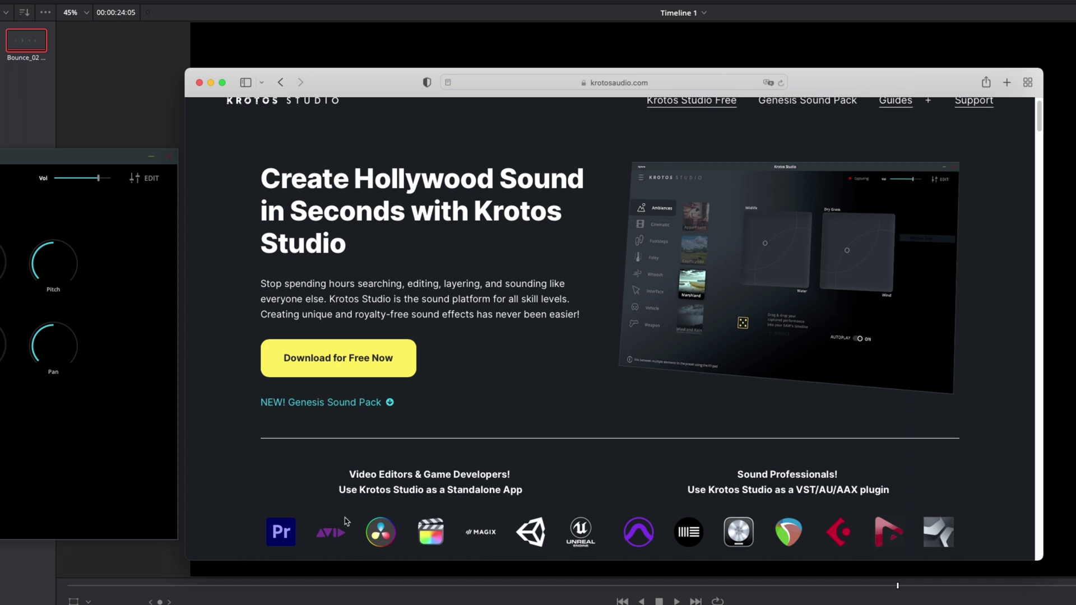
scroll(344, 521, "down", 2)
scroll(386, 380, "down", 3)
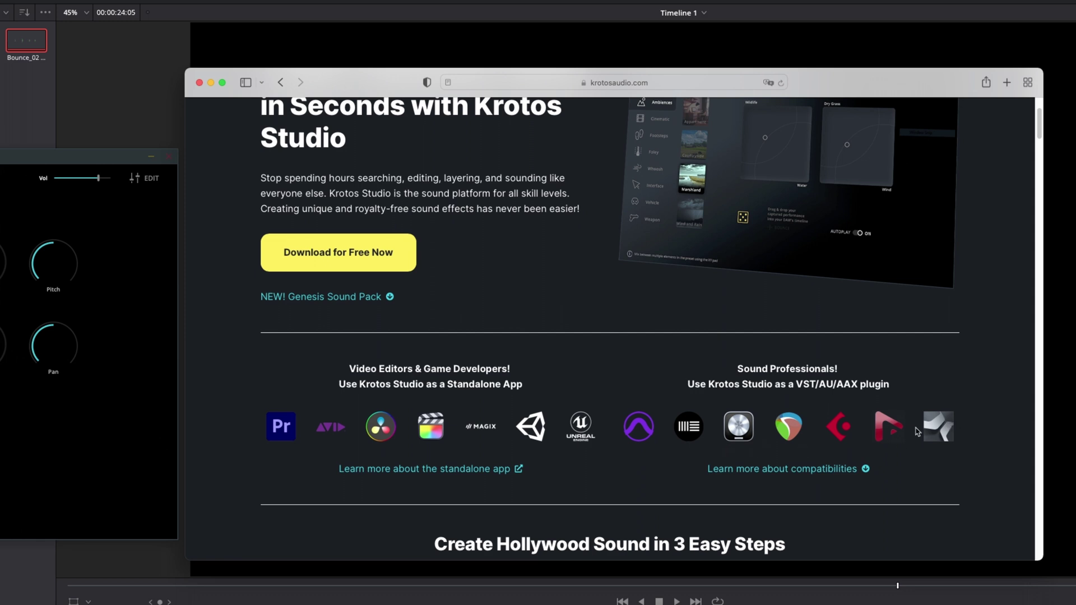
scroll(576, 269, "down", 3)
scroll(577, 269, "down", 5)
scroll(577, 270, "down", 5)
scroll(578, 272, "down", 5)
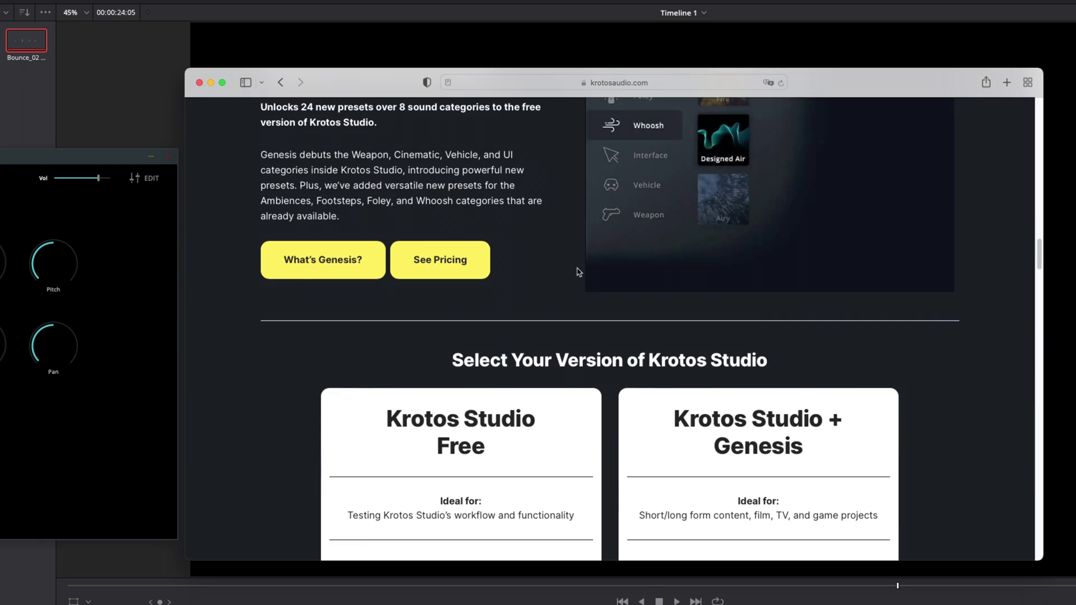
scroll(578, 272, "down", 3)
scroll(462, 202, "down", 3)
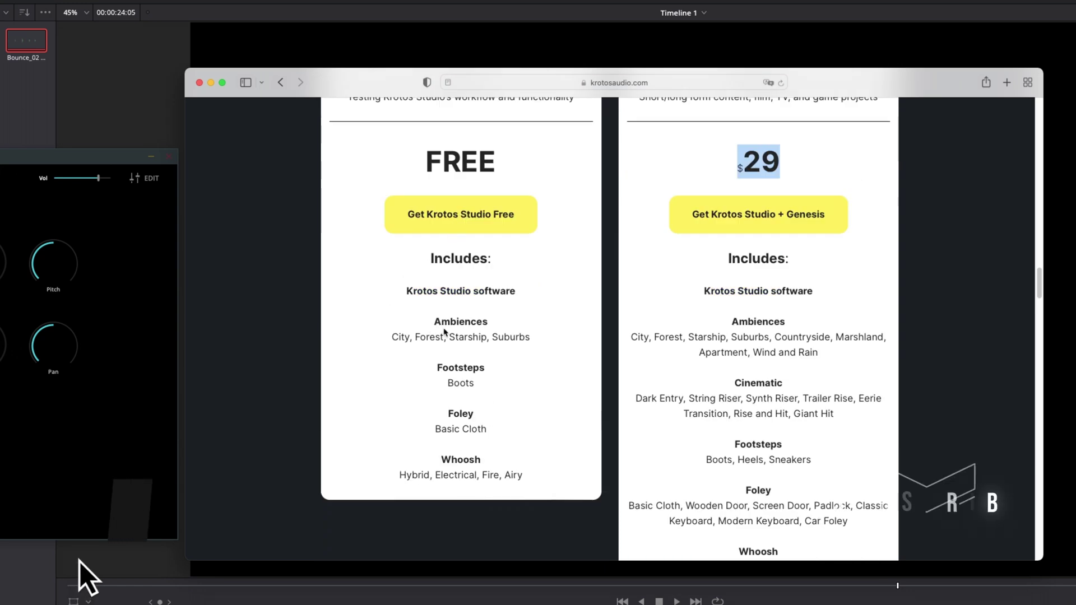
scroll(474, 411, "up", 2)
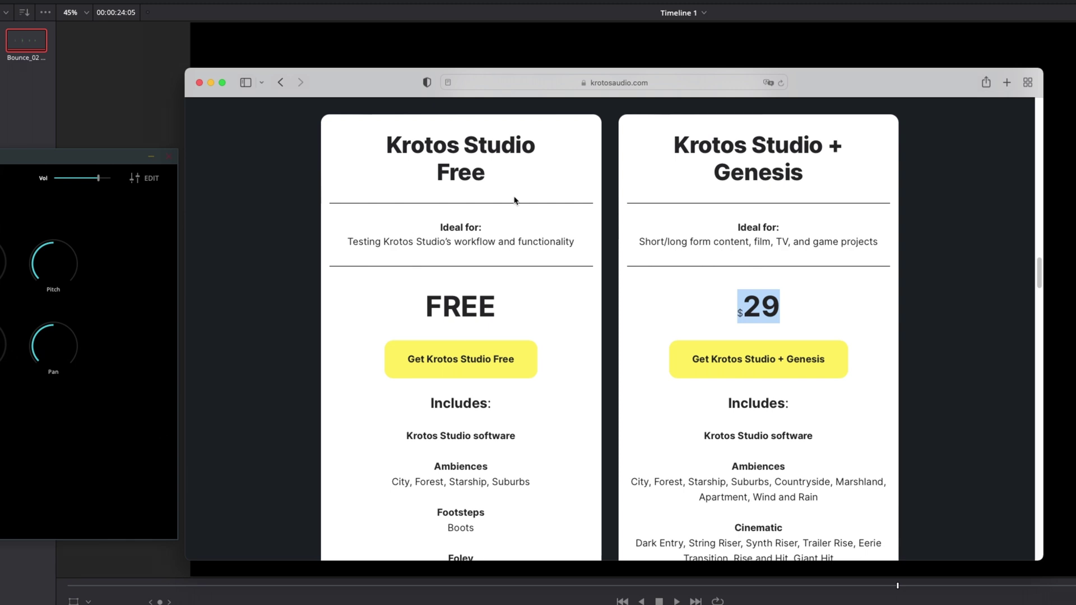
scroll(425, 270, "down", 1)
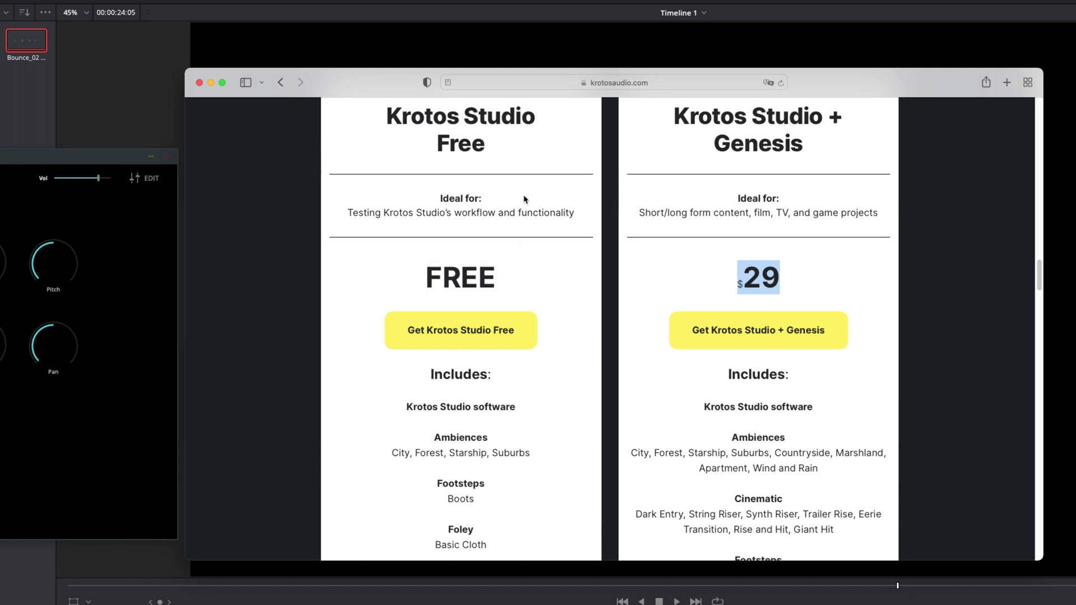
scroll(641, 229, "up", 1)
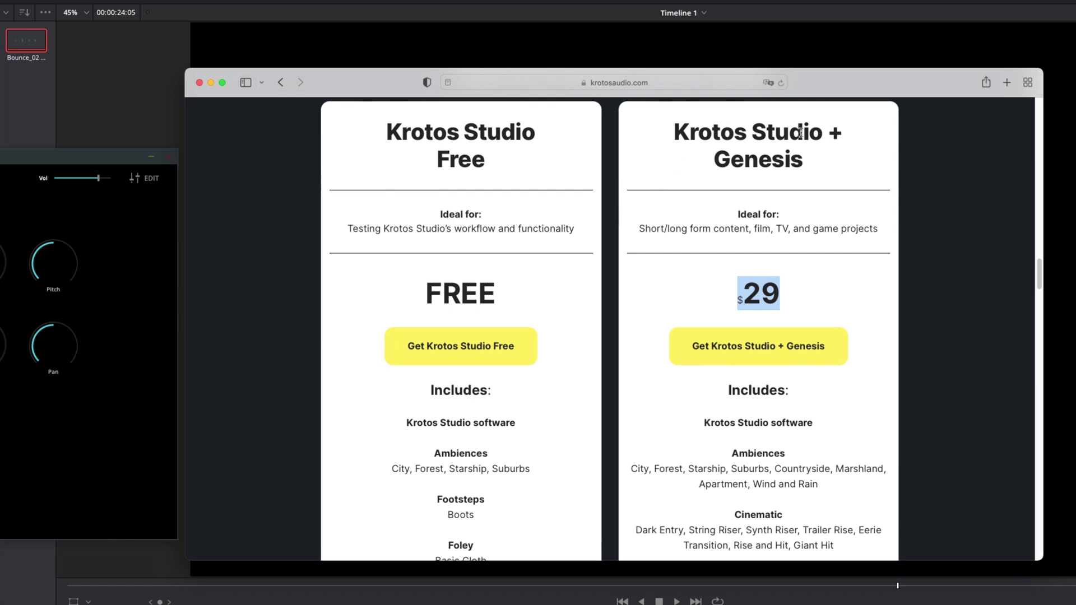
scroll(763, 196, "down", 5)
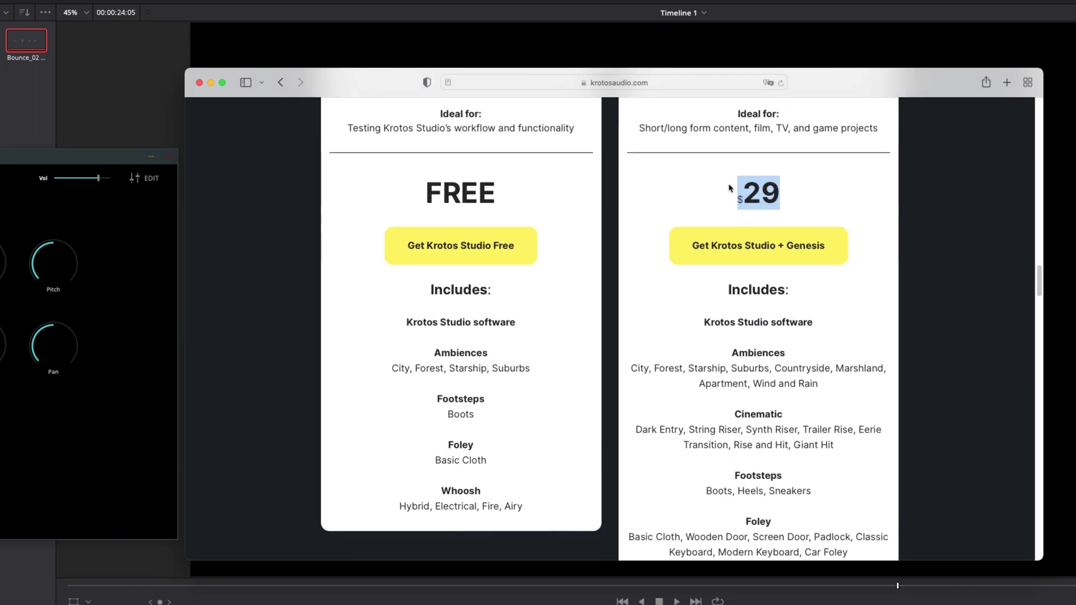
scroll(710, 220, "down", 2)
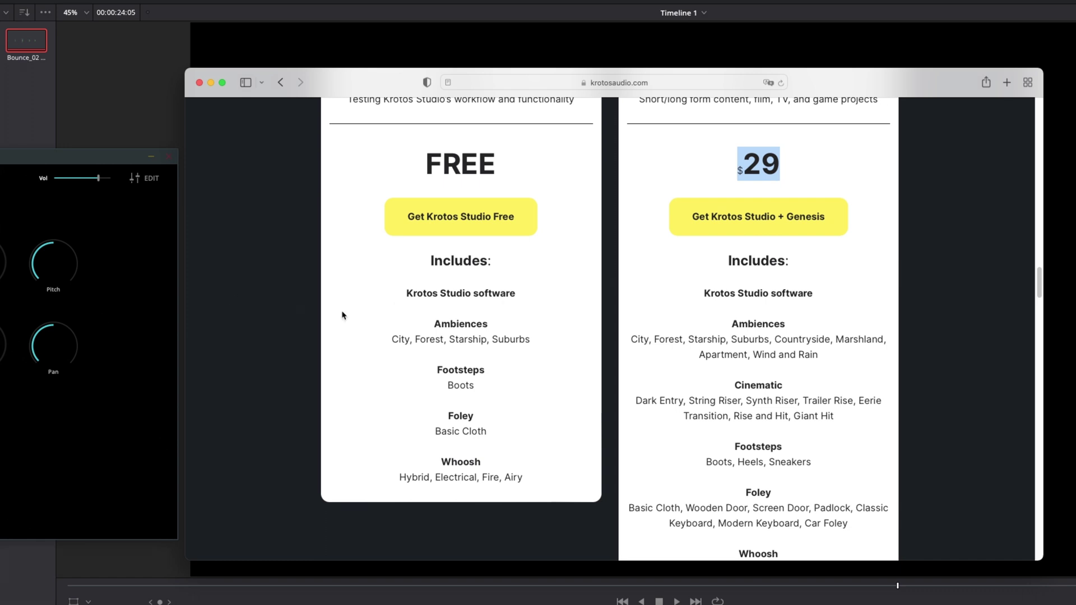
scroll(673, 312, "down", 3)
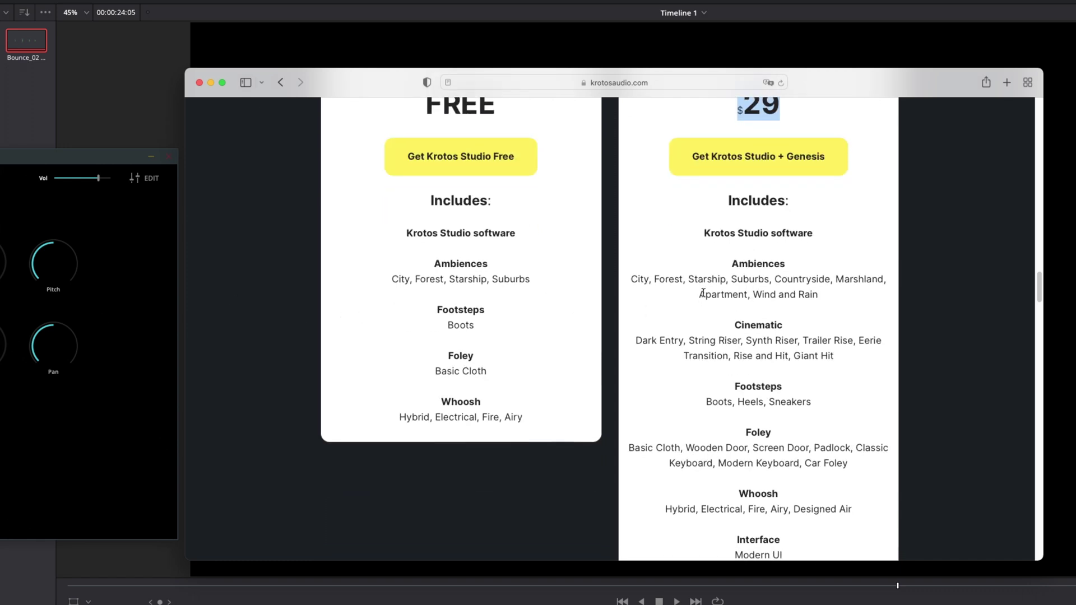
scroll(701, 285, "down", 1)
scroll(703, 286, "down", 1)
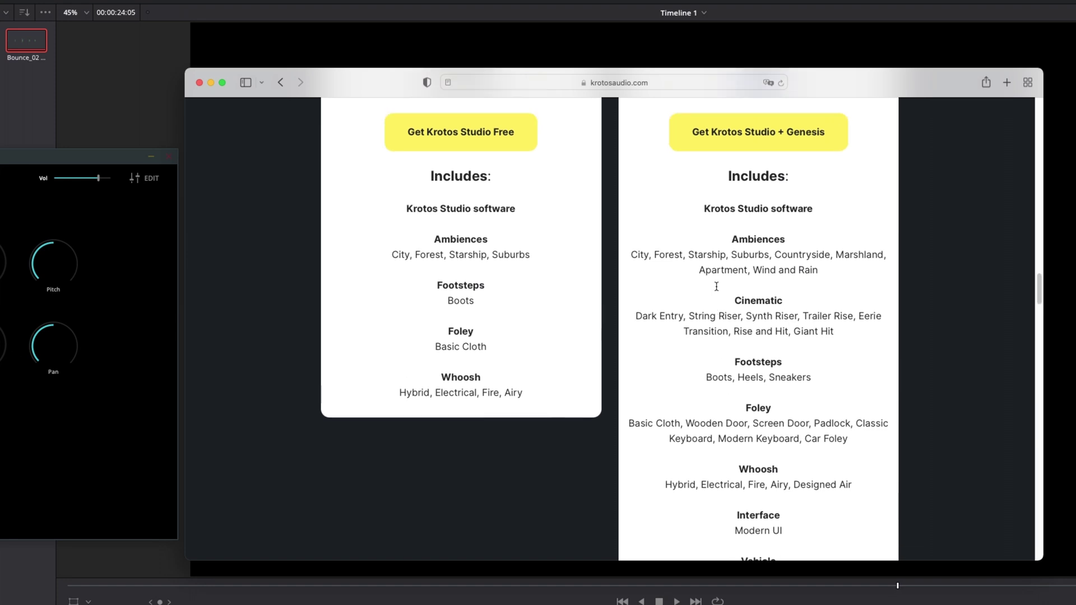
scroll(718, 291, "up", 5)
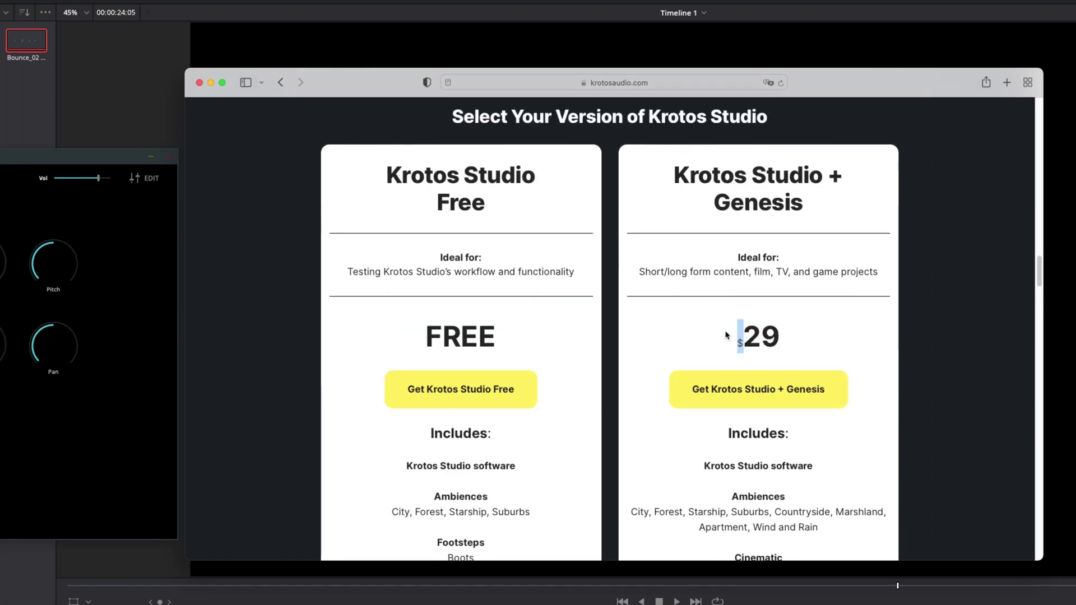
Highlight the $29 price of the Krotos Studio + Genesis version.
left_click_drag(732, 336, 795, 337)
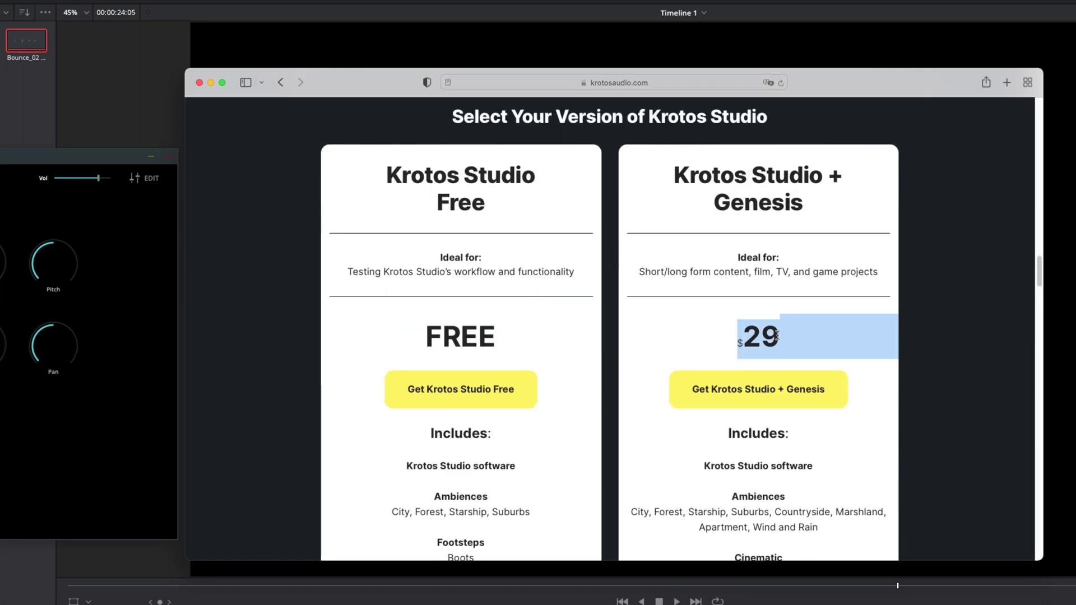